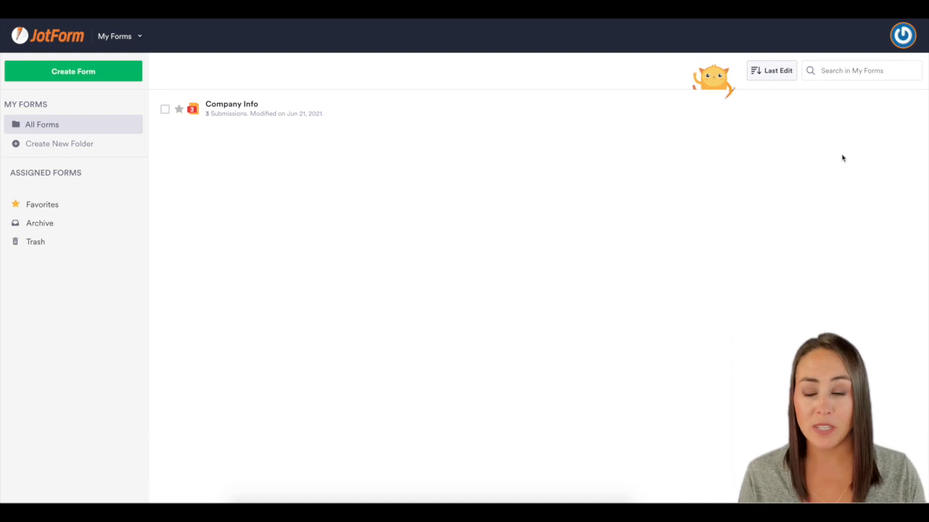
# - Reach the Manual Prefill page of the Company Info form via Edit Form, Publish and Prefill
pyautogui.moveTo(508, 108)
pyautogui.click(835, 113)
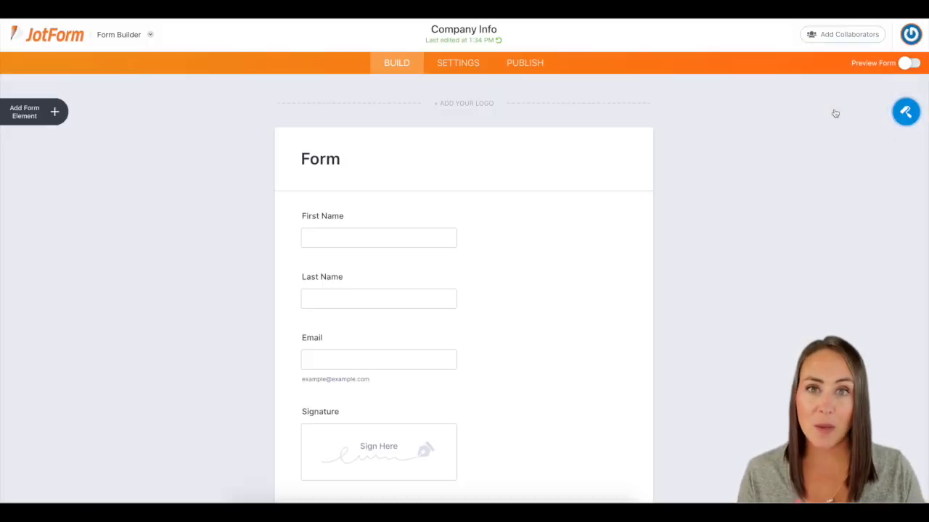
pyautogui.click(525, 65)
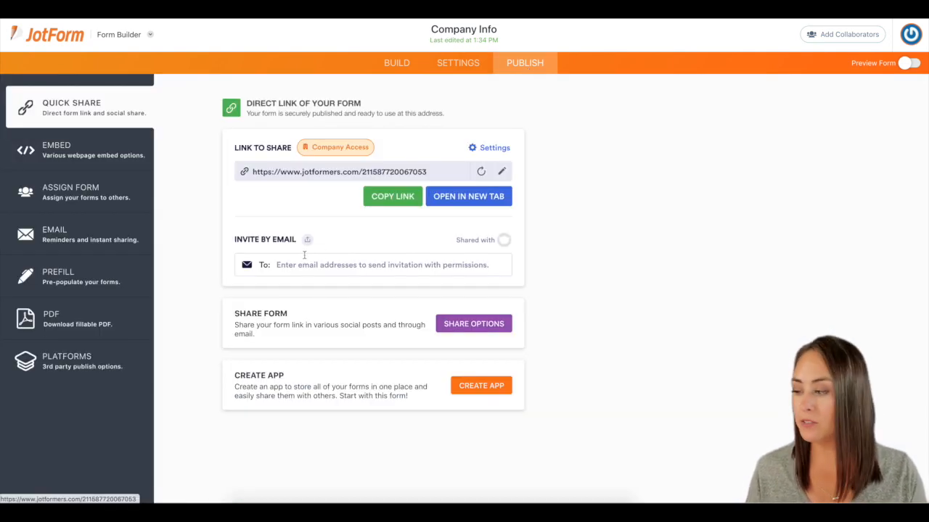
pyautogui.click(62, 278)
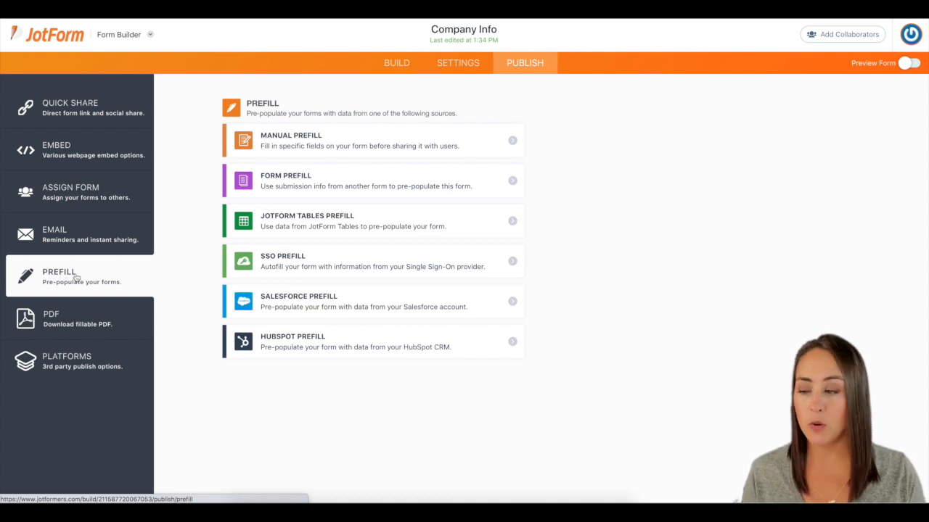
pyautogui.click(376, 140)
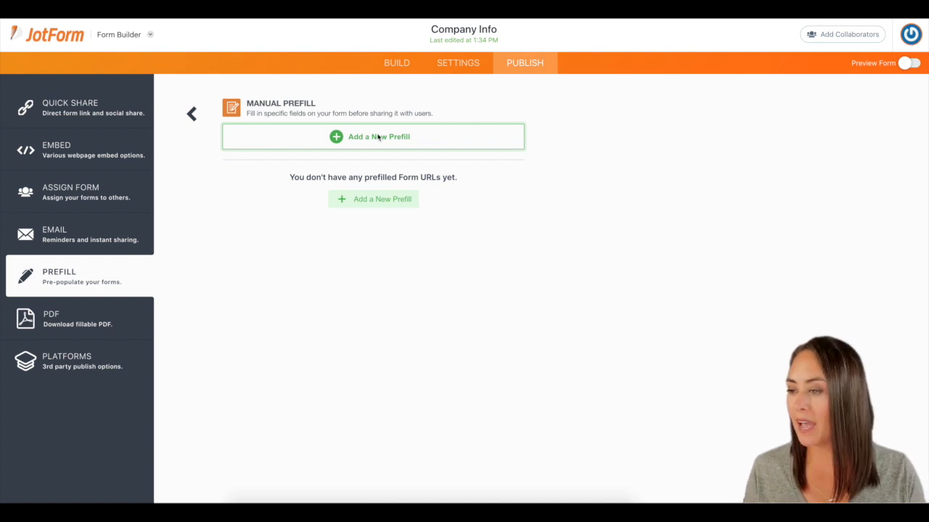
pyautogui.click(377, 137)
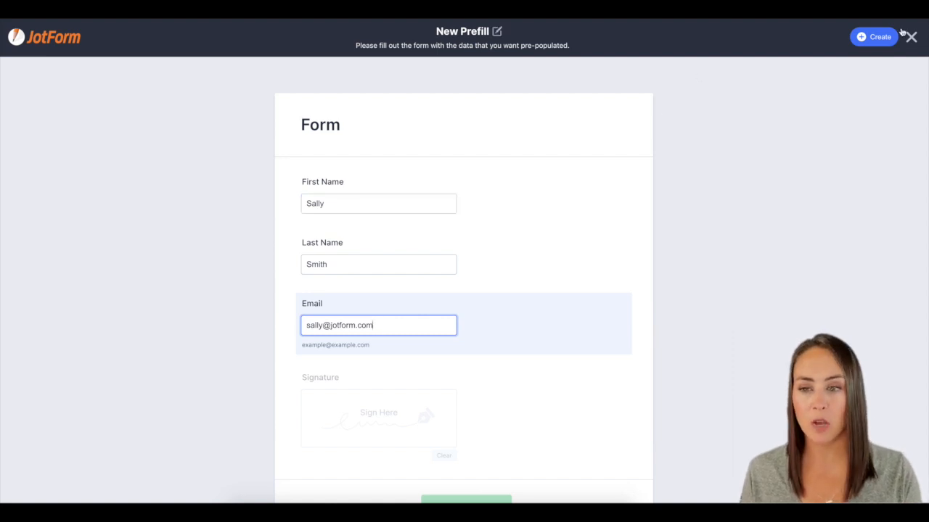
pyautogui.click(877, 42)
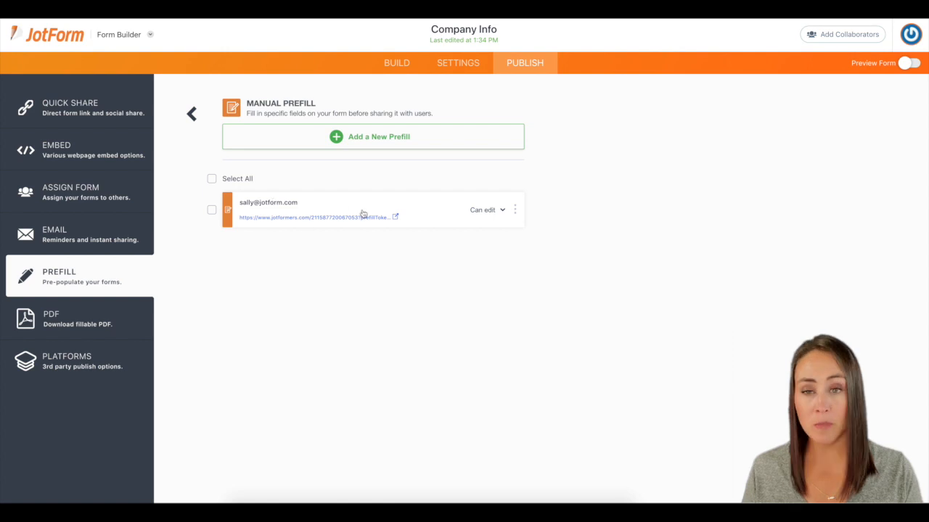
pyautogui.click(356, 140)
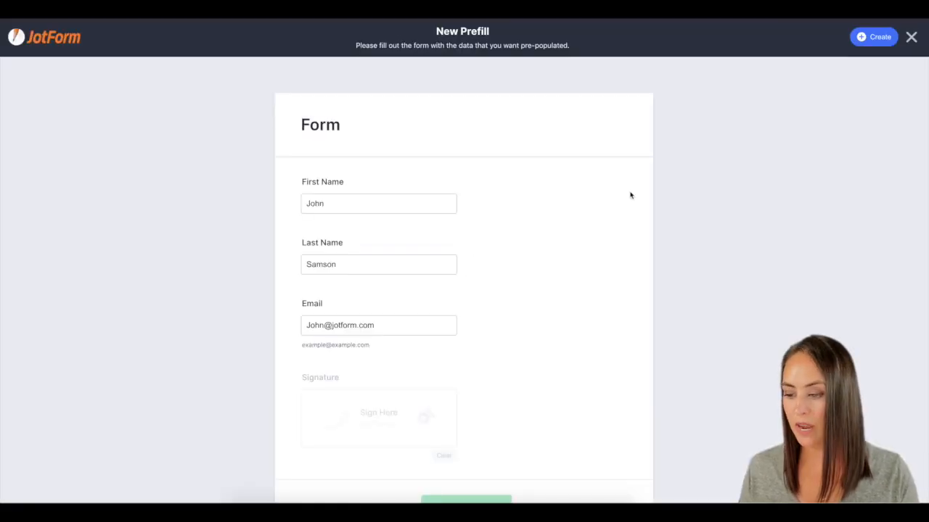
pyautogui.click(875, 37)
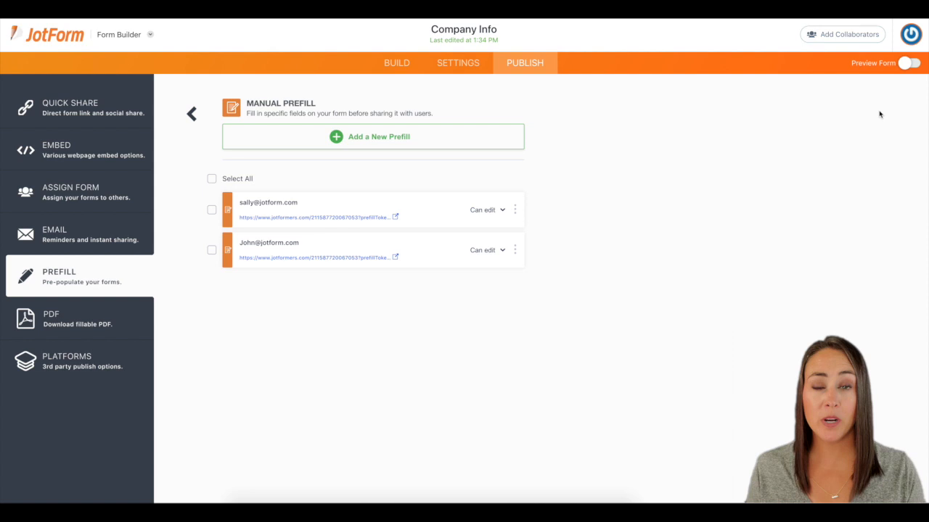
pyautogui.click(305, 218)
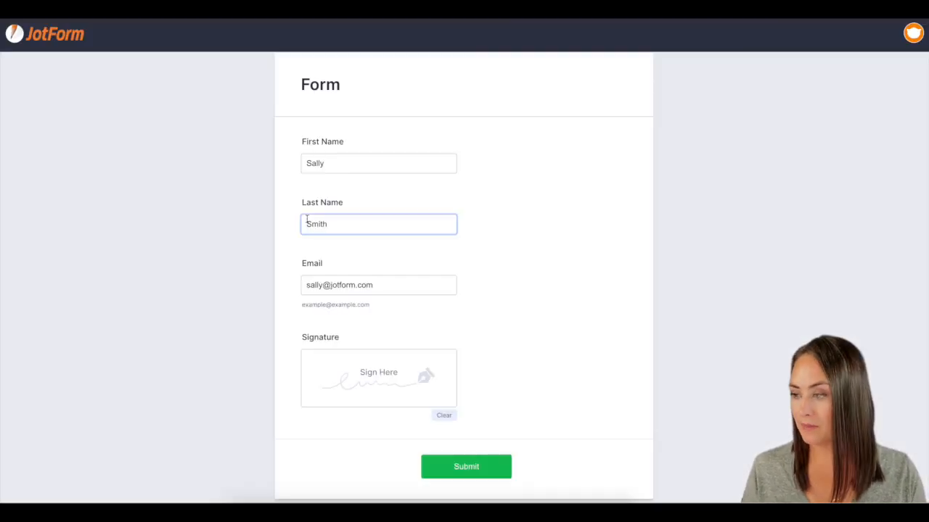
pyautogui.click(356, 165)
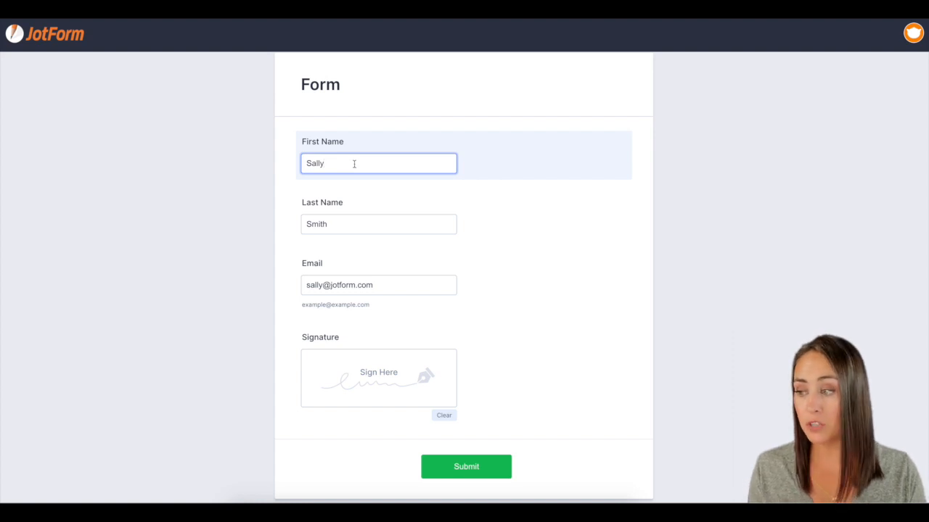
pyautogui.moveTo(331, 164); pyautogui.dragTo(304, 164)
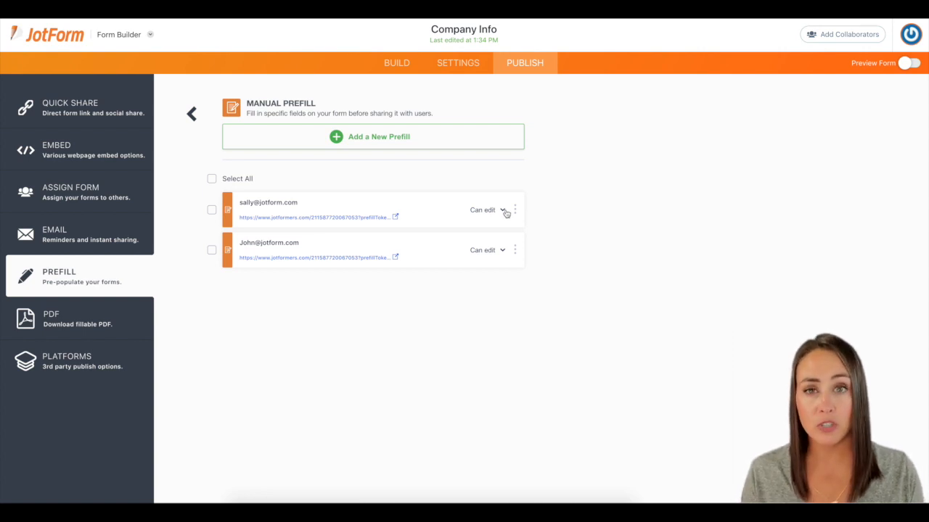
pyautogui.click(502, 210)
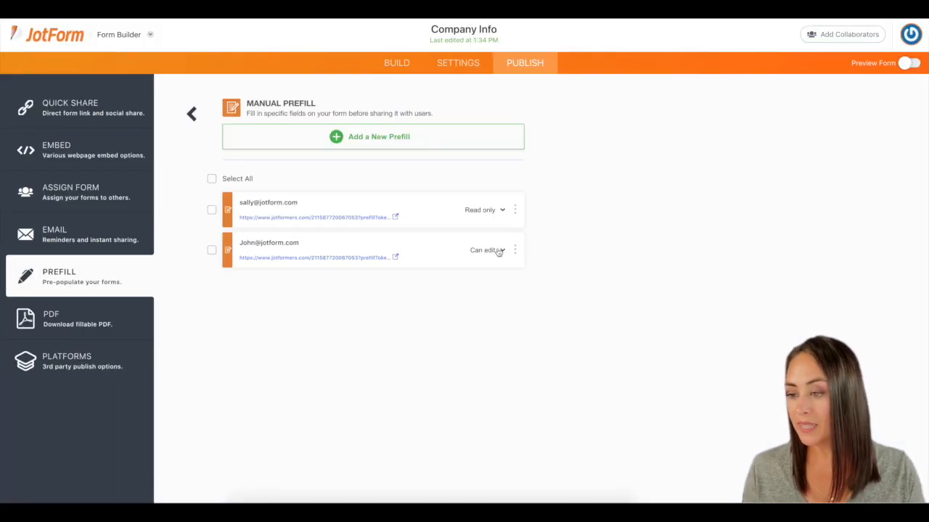
pyautogui.click(486, 210)
pyautogui.click(434, 251)
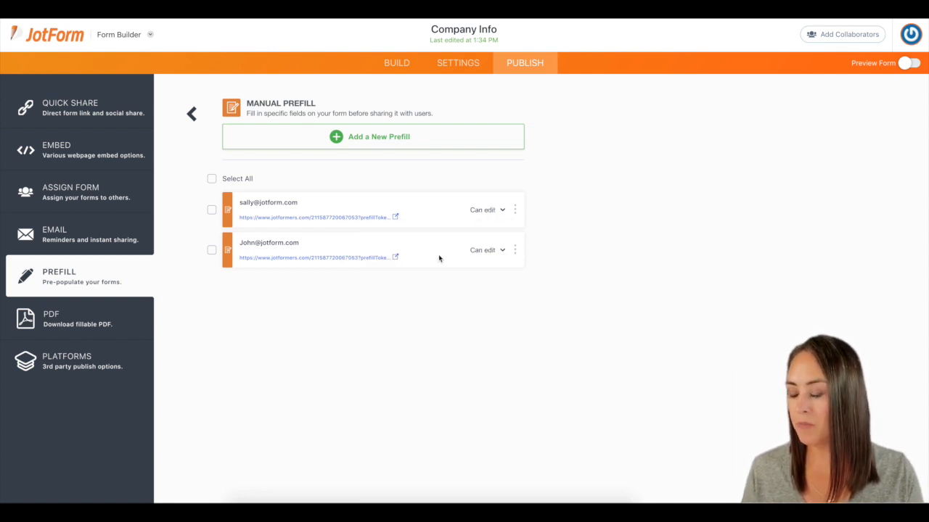
# - Copy Sally's prefill URL, then select all prefill links at once
pyautogui.click(514, 211)
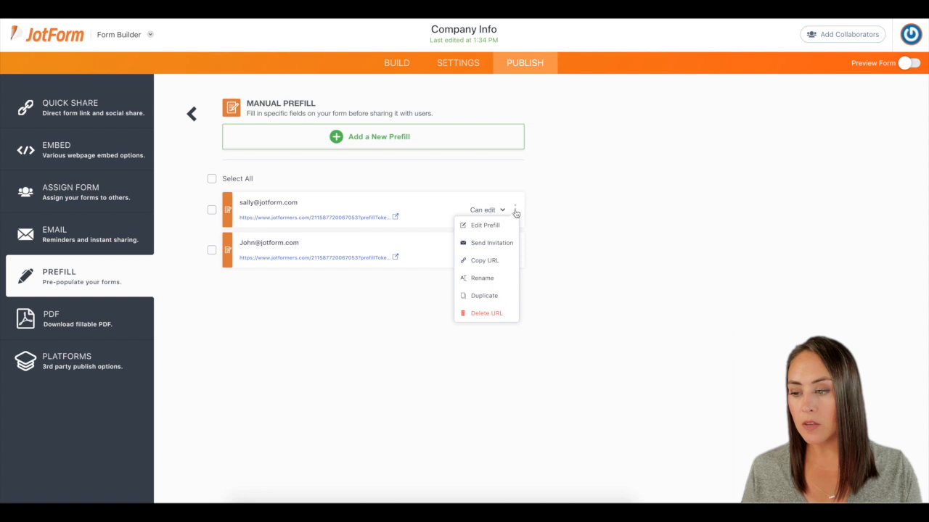
pyautogui.click(487, 262)
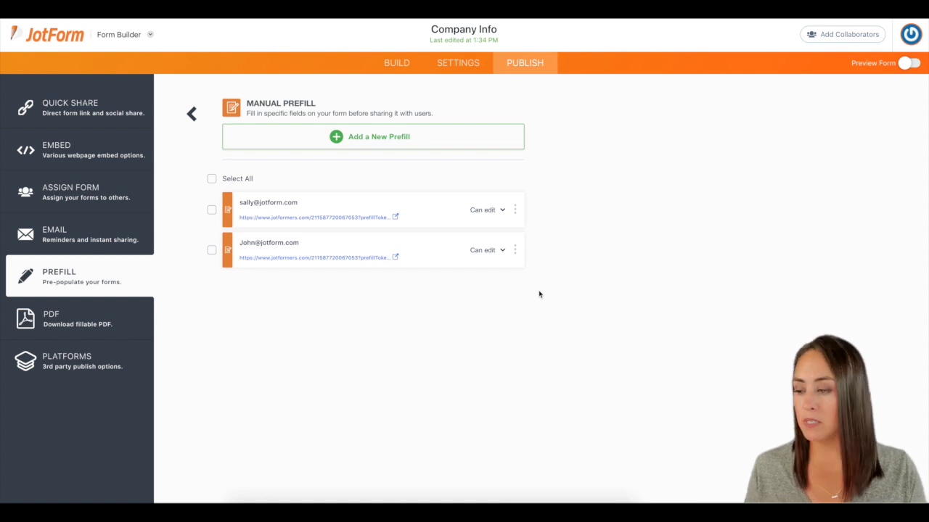
pyautogui.click(212, 179)
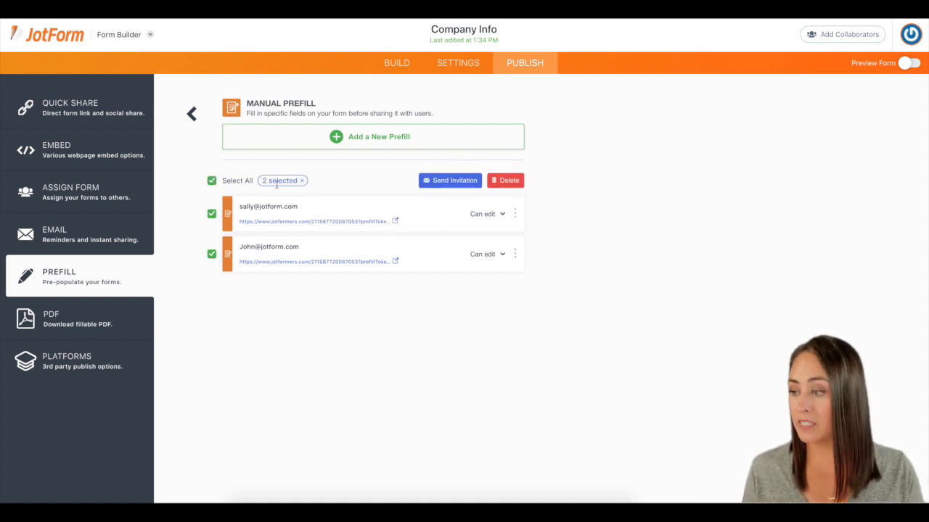
# - Send Invitation for both selected links and focus the empty Message box
pyautogui.click(452, 182)
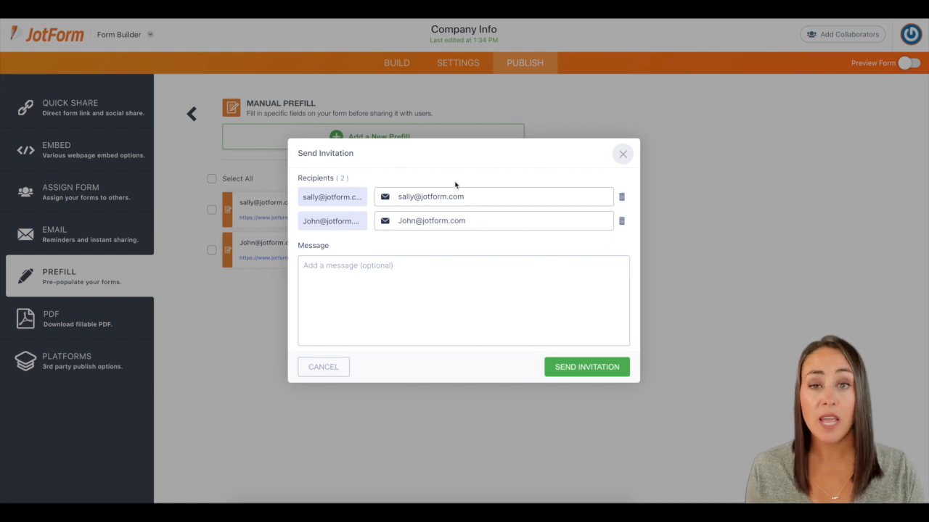
pyautogui.click(357, 276)
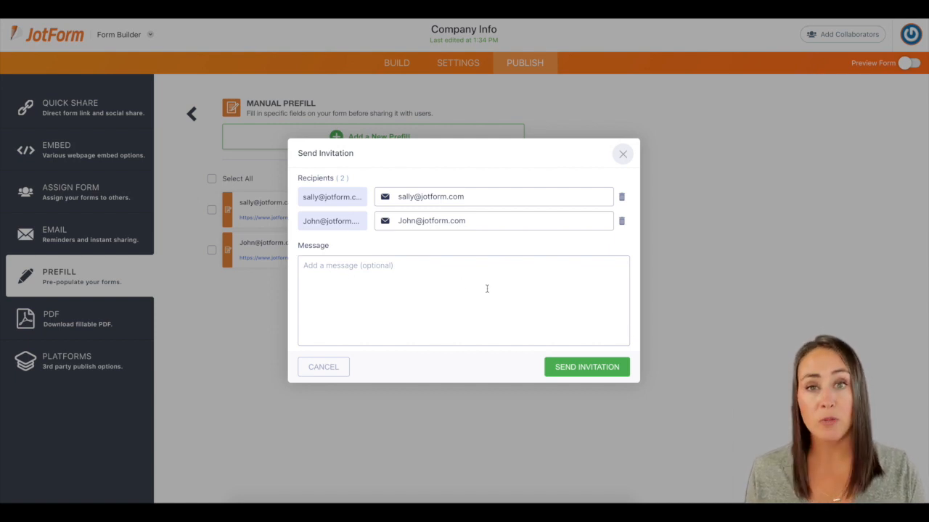